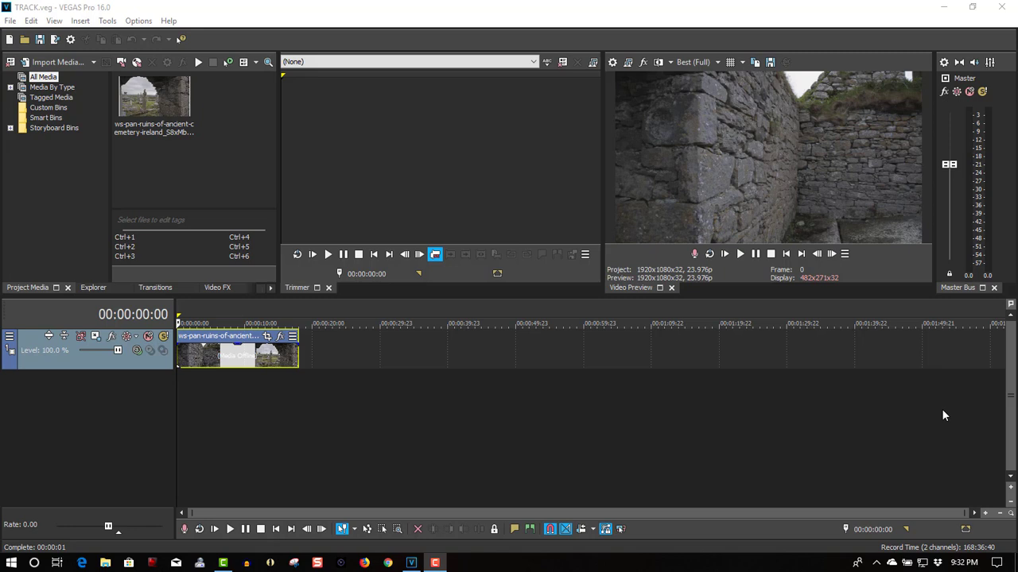
# Step: Preview the pan, apply the Bézier Masking Square preset to the cemetery clip, and move the mask up-left
pyautogui.click(741, 254)
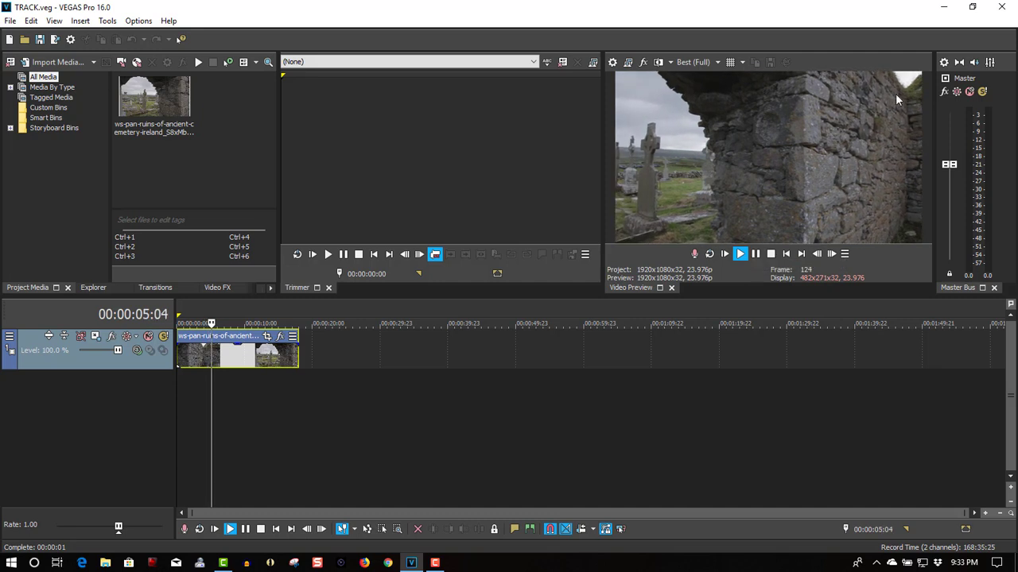
pyautogui.click(772, 254)
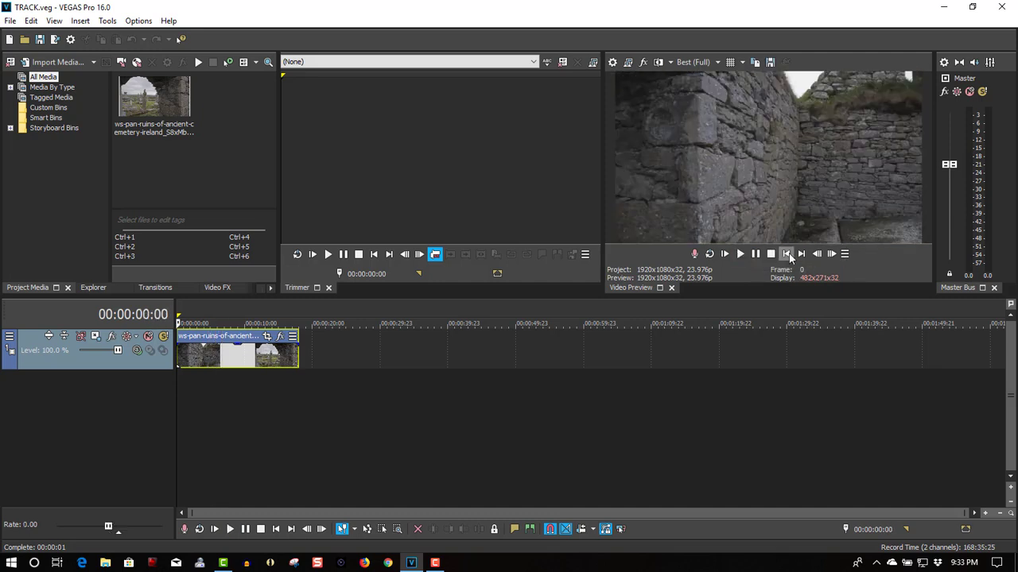
pyautogui.click(216, 288)
pyautogui.moveTo(103, 98); pyautogui.dragTo(103, 119)
pyautogui.click(75, 169)
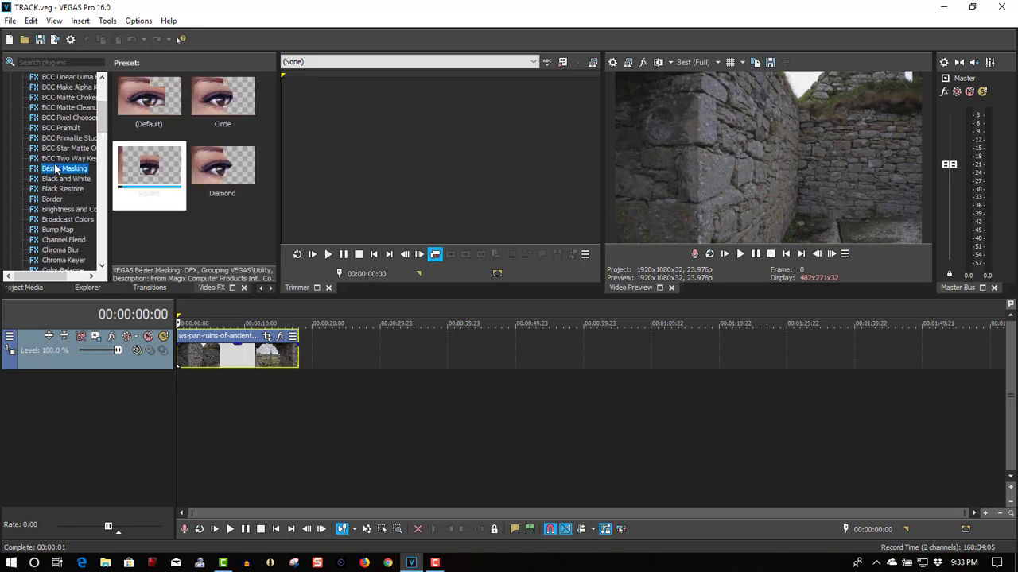
pyautogui.moveTo(123, 171); pyautogui.dragTo(196, 358)
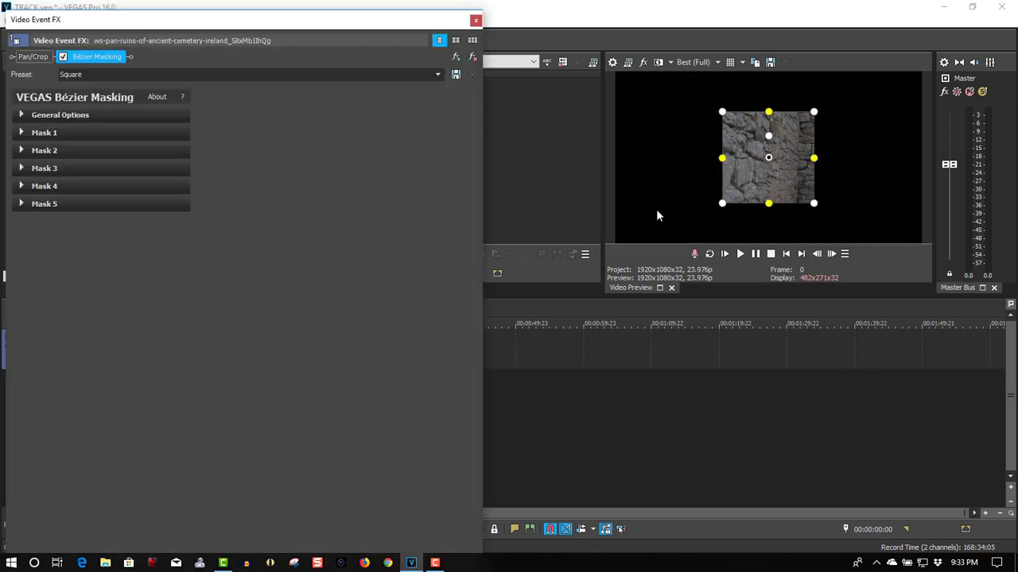
pyautogui.moveTo(748, 187); pyautogui.dragTo(682, 159)
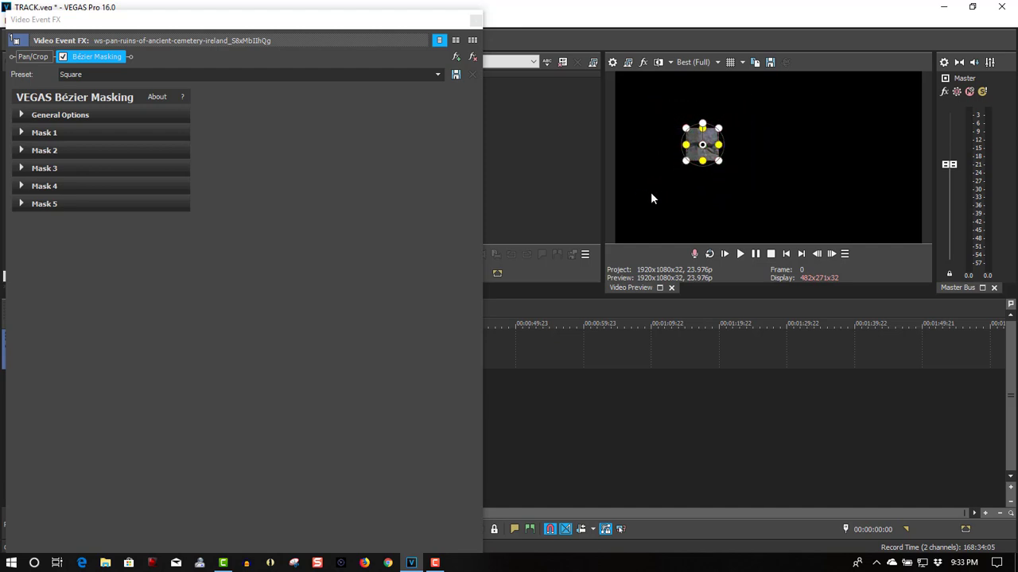
# Step: Track Mask 1's location through the whole clip at Normal precision in Location mode
pyautogui.click(22, 115)
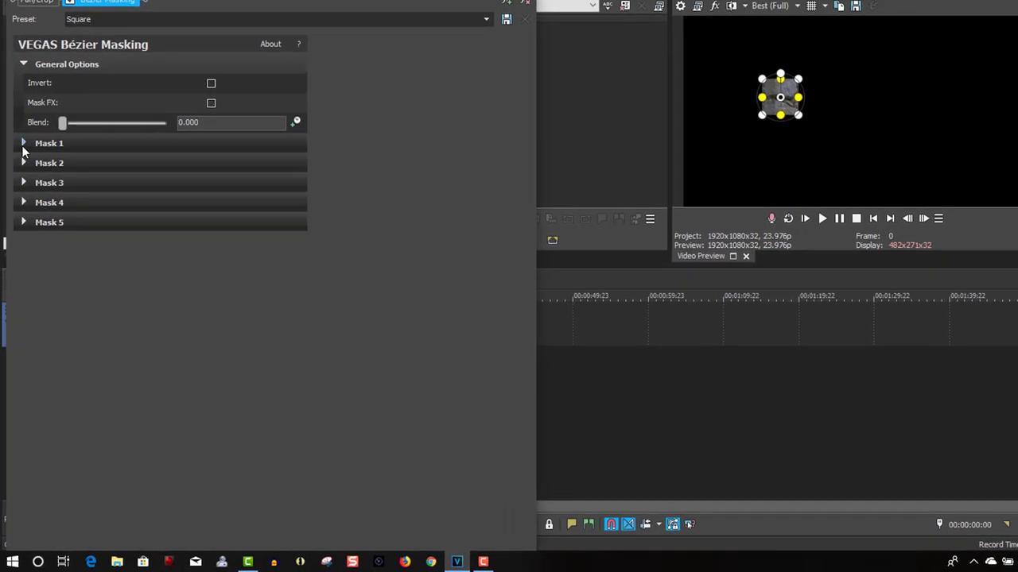
pyautogui.click(22, 186)
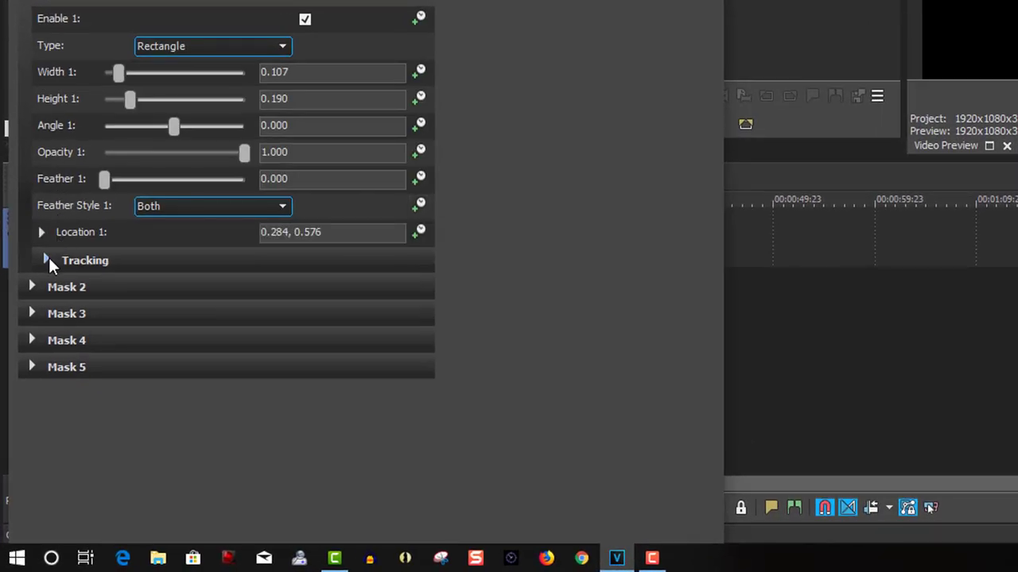
pyautogui.click(47, 260)
pyautogui.click(59, 287)
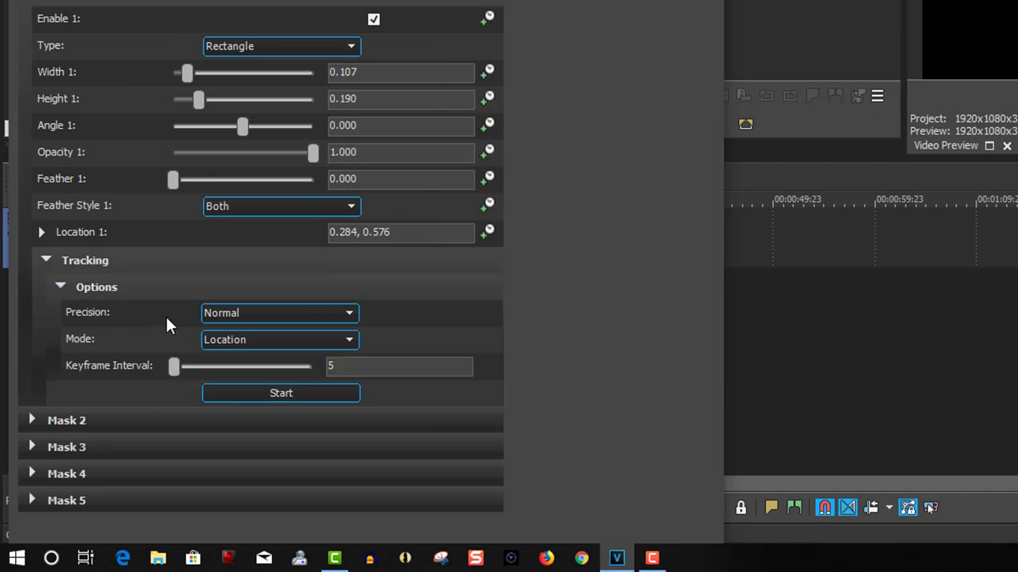
pyautogui.click(233, 311)
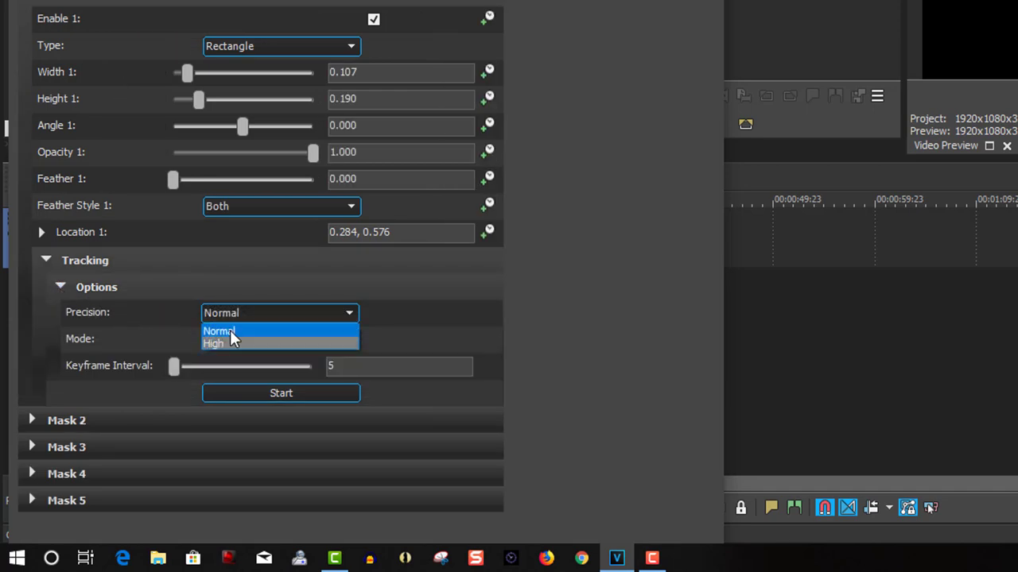
pyautogui.click(229, 330)
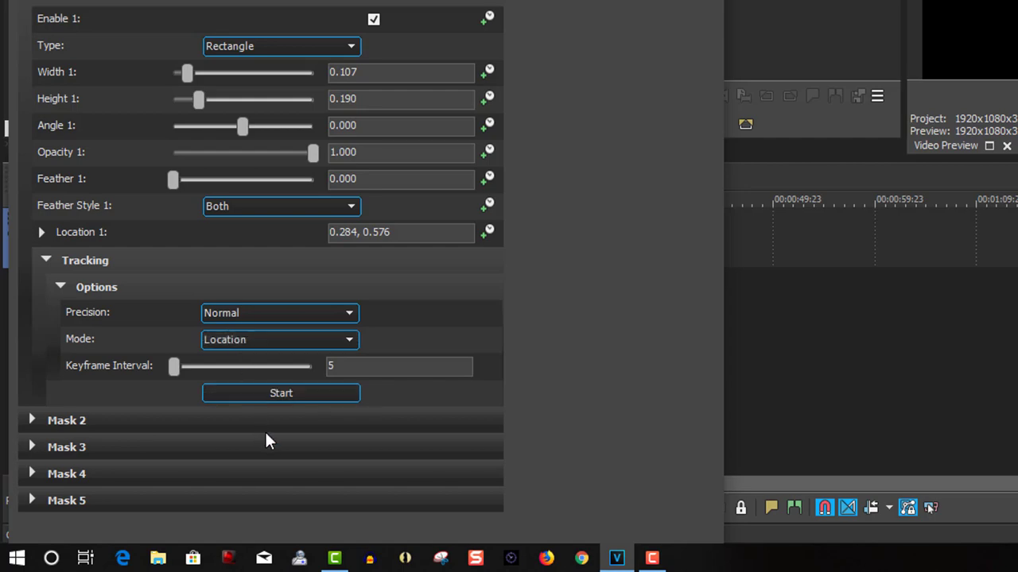
pyautogui.click(273, 398)
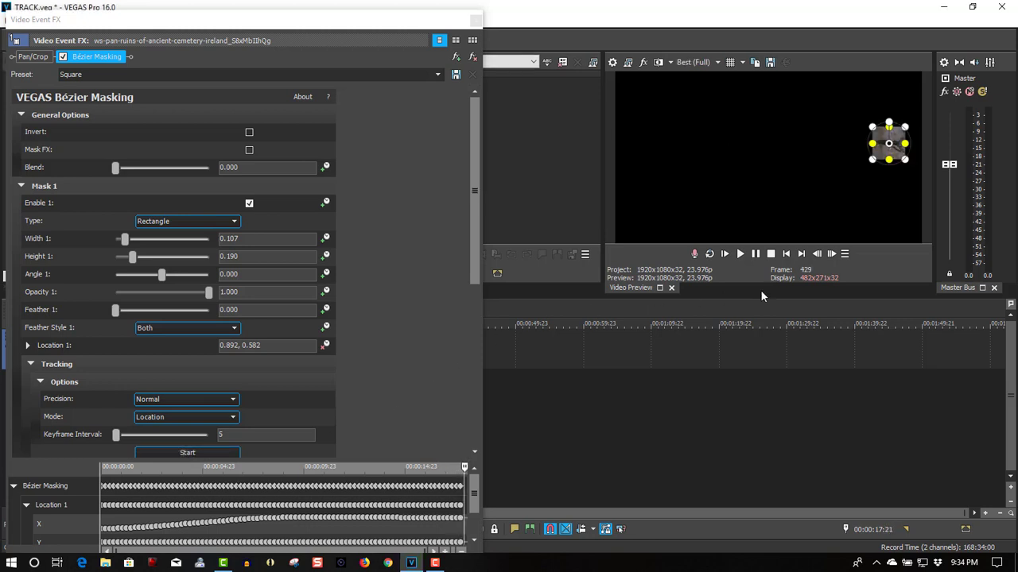
# Step: Replay the clip from the start to check the tracked mask, enable Mask FX, and close the effect window
pyautogui.click(786, 254)
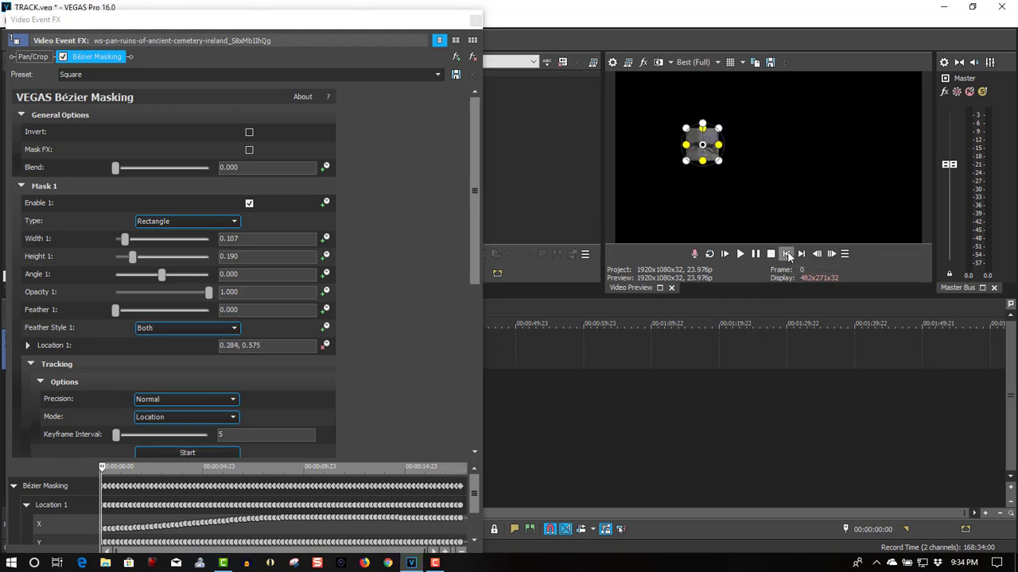
pyautogui.click(739, 254)
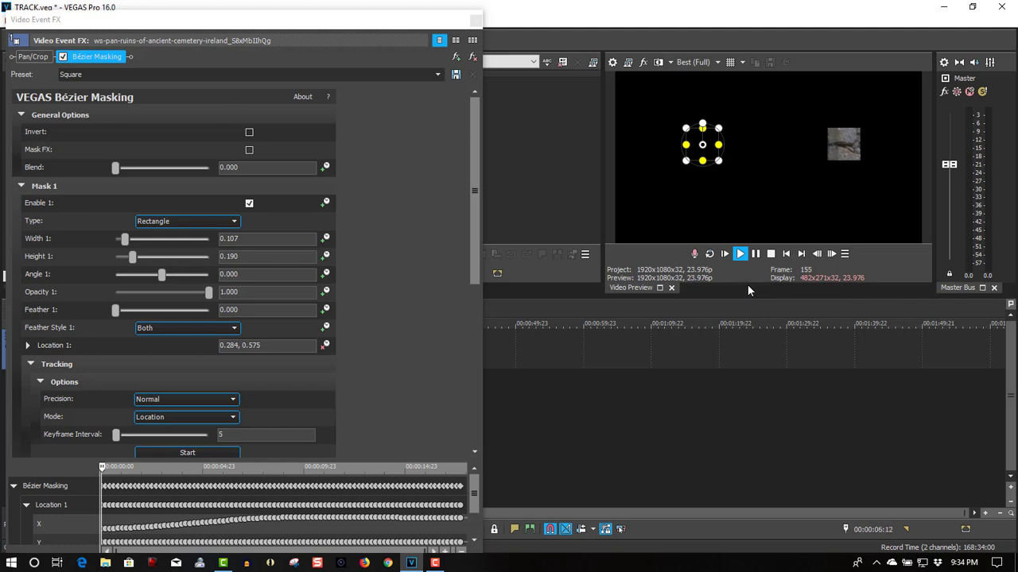
pyautogui.click(773, 253)
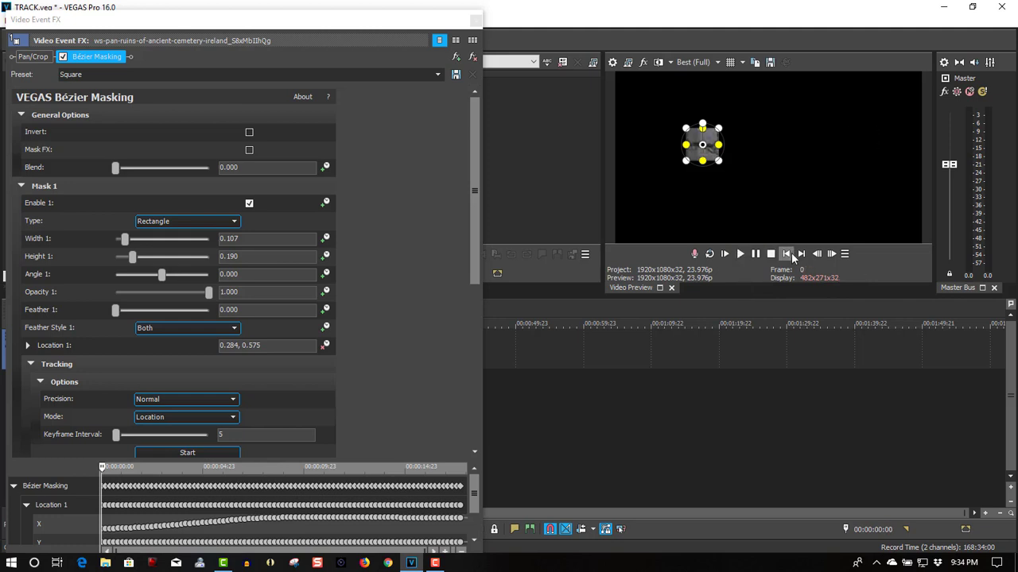
pyautogui.click(248, 150)
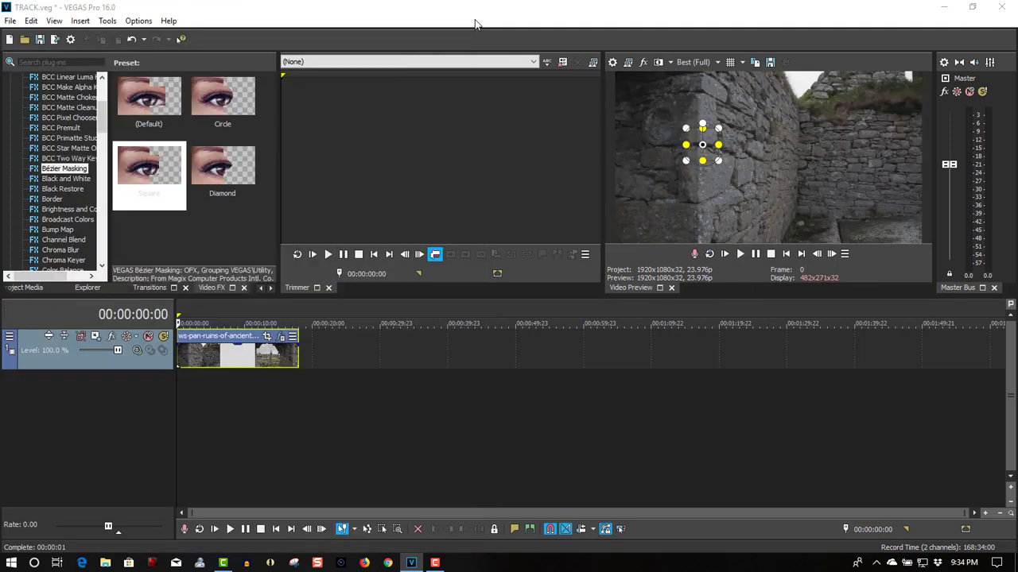
pyautogui.click(475, 19)
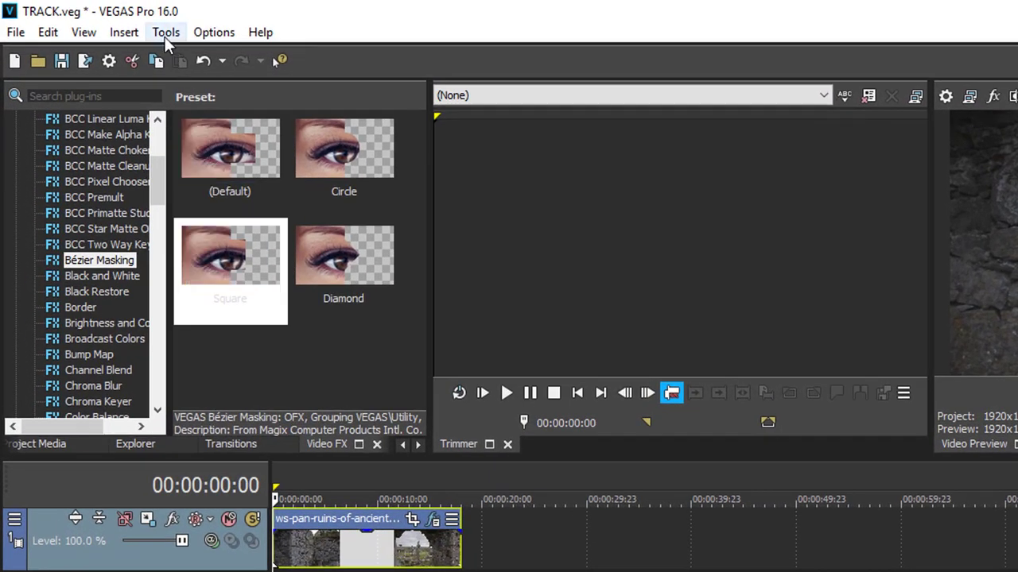
# Step: Run the Add Text To Motion Track script from Tools > Scripting
pyautogui.click(166, 36)
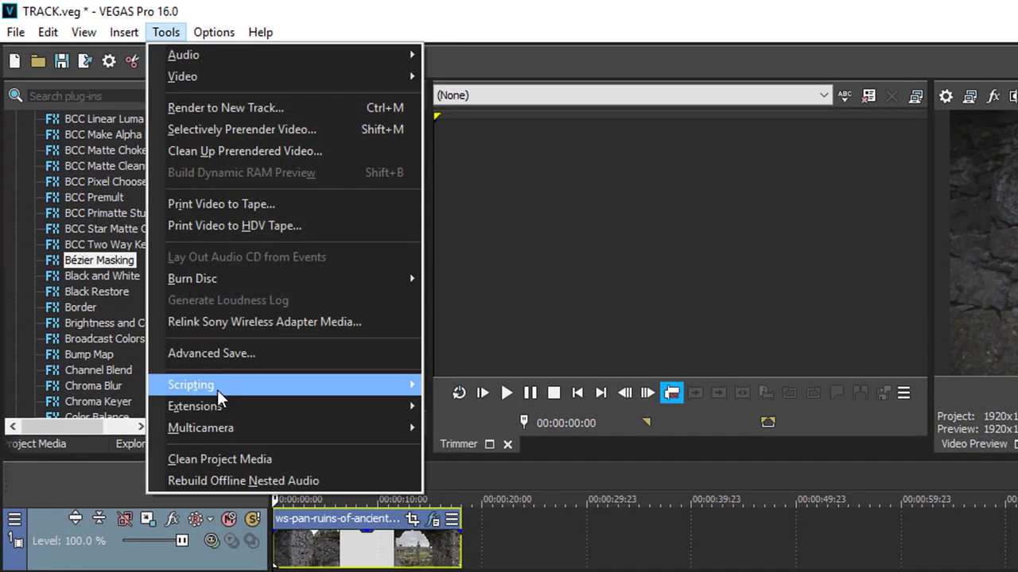
pyautogui.moveTo(220, 397)
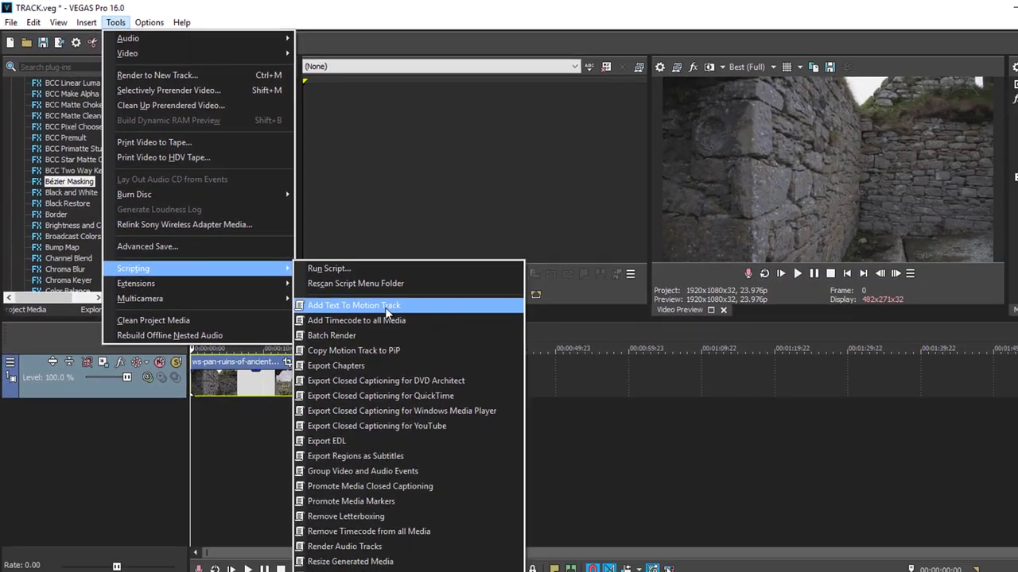
pyautogui.click(552, 439)
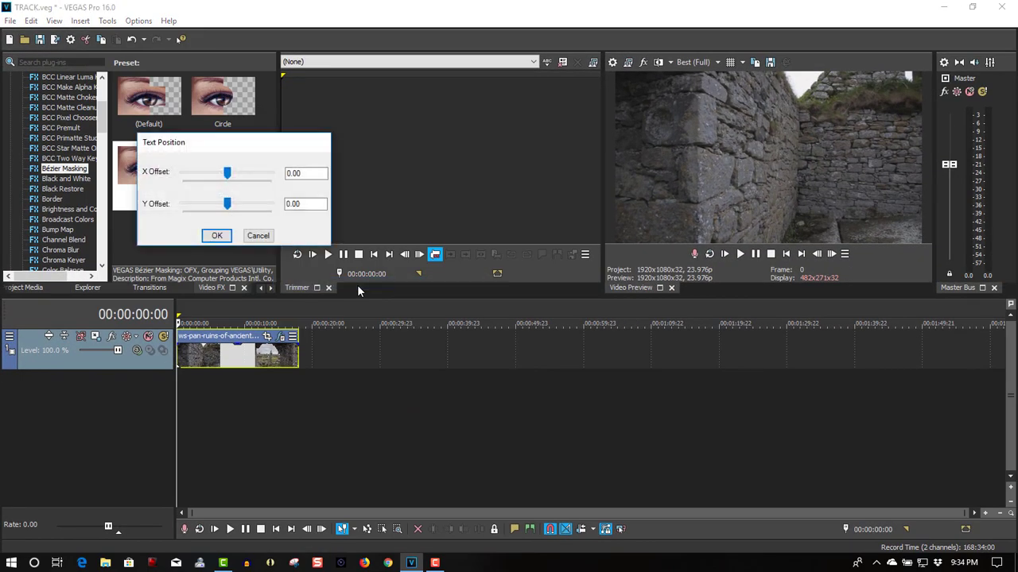
# Step: Add the title at 0.00 offsets and replace Placeholder with 'Ancient Cemetery'
pyautogui.click(217, 236)
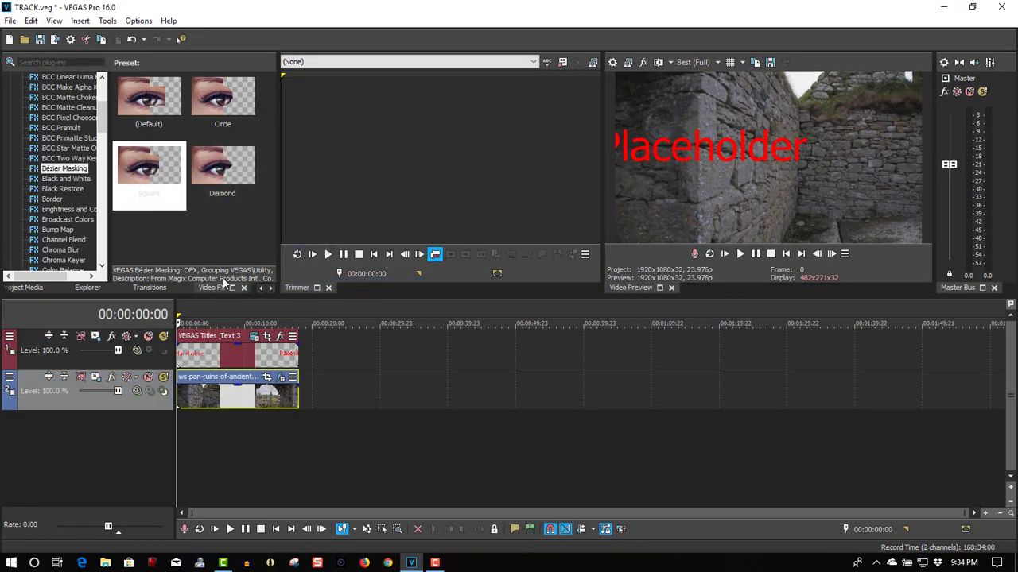
pyautogui.click(253, 337)
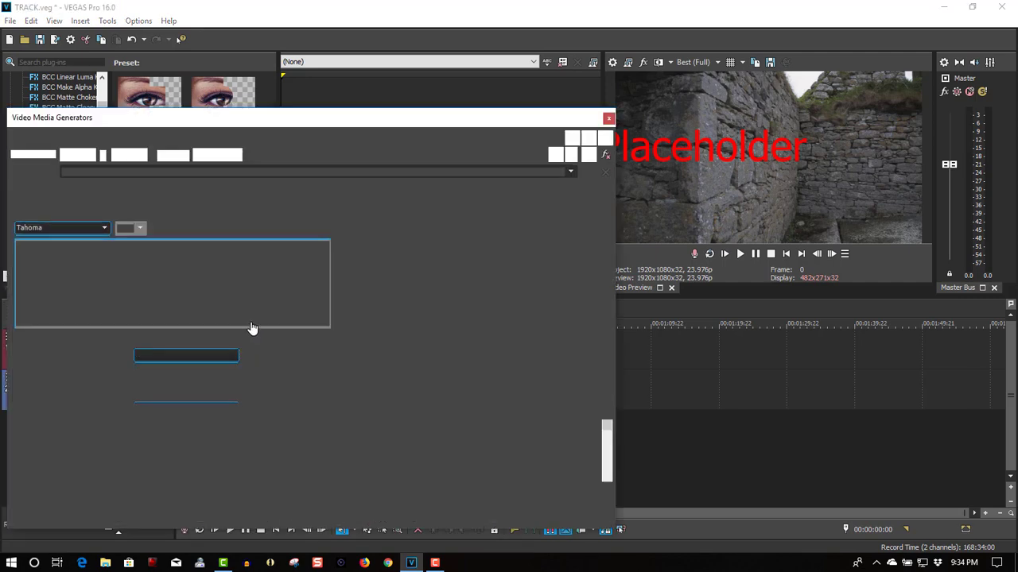
pyautogui.moveTo(262, 275); pyautogui.dragTo(38, 278)
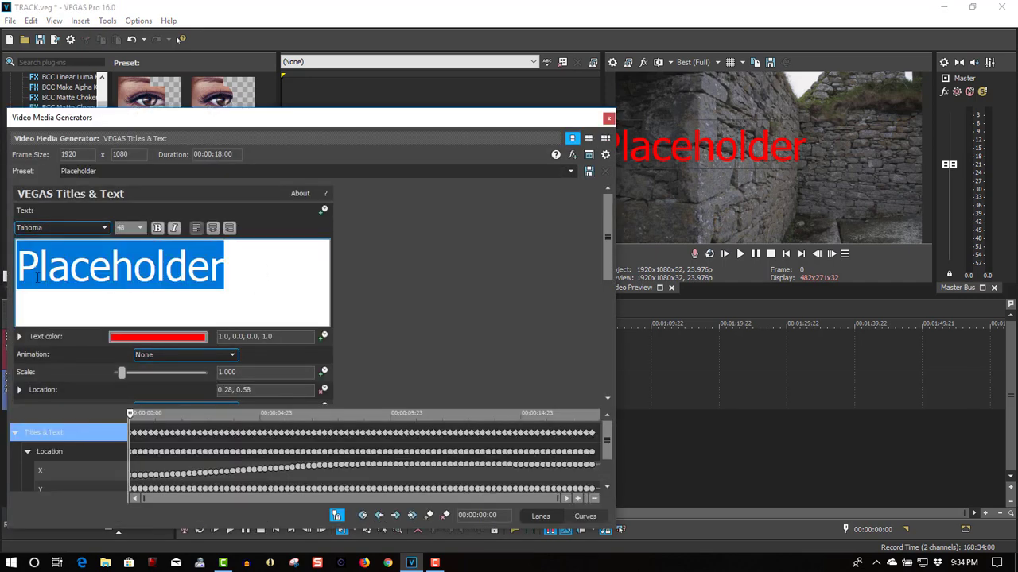
pyautogui.rightClick(79, 270)
pyautogui.click(92, 295)
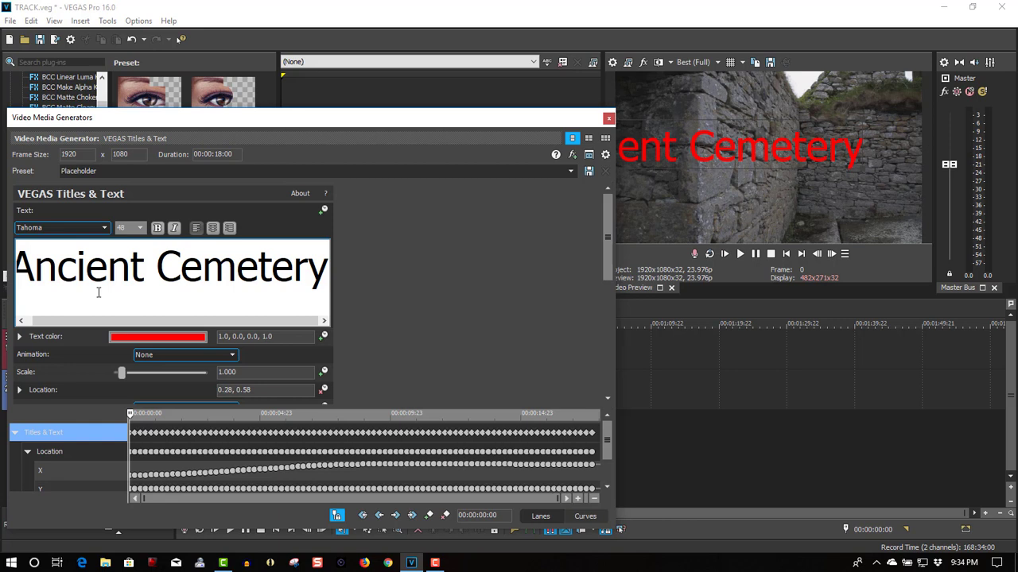
# Step: Make the title text white using the colour eyedropper
pyautogui.click(155, 335)
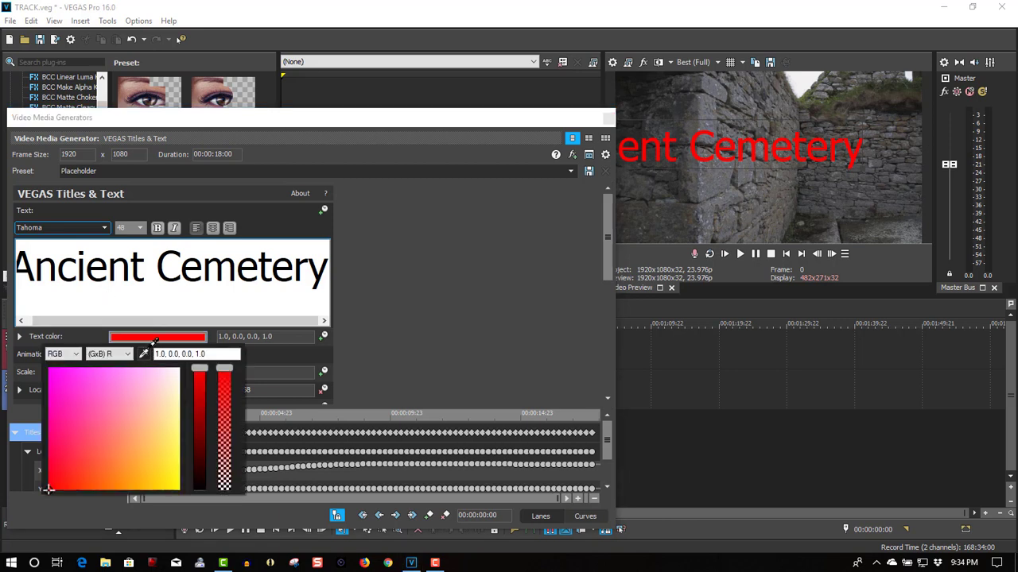
pyautogui.click(174, 298)
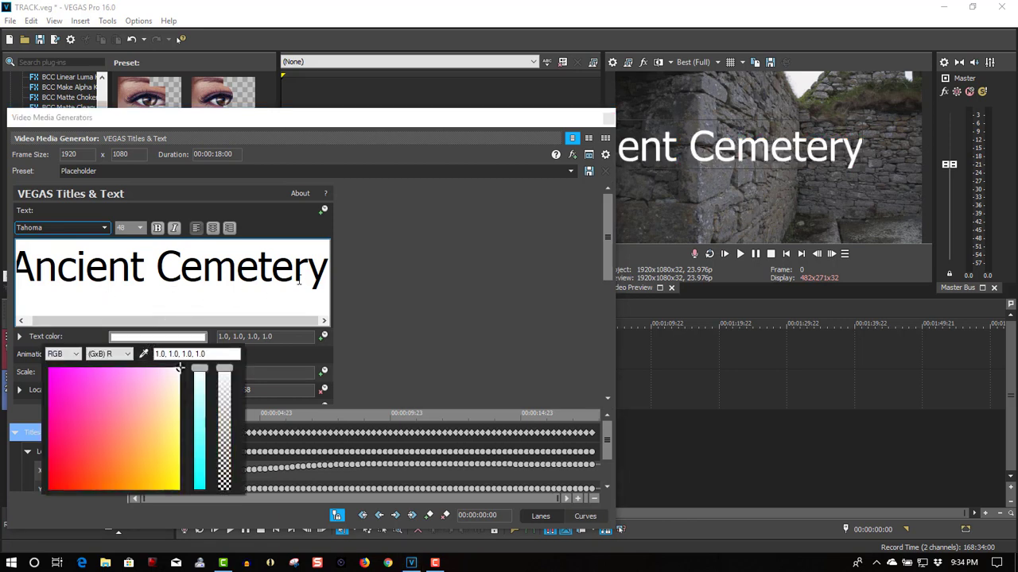
pyautogui.click(155, 252)
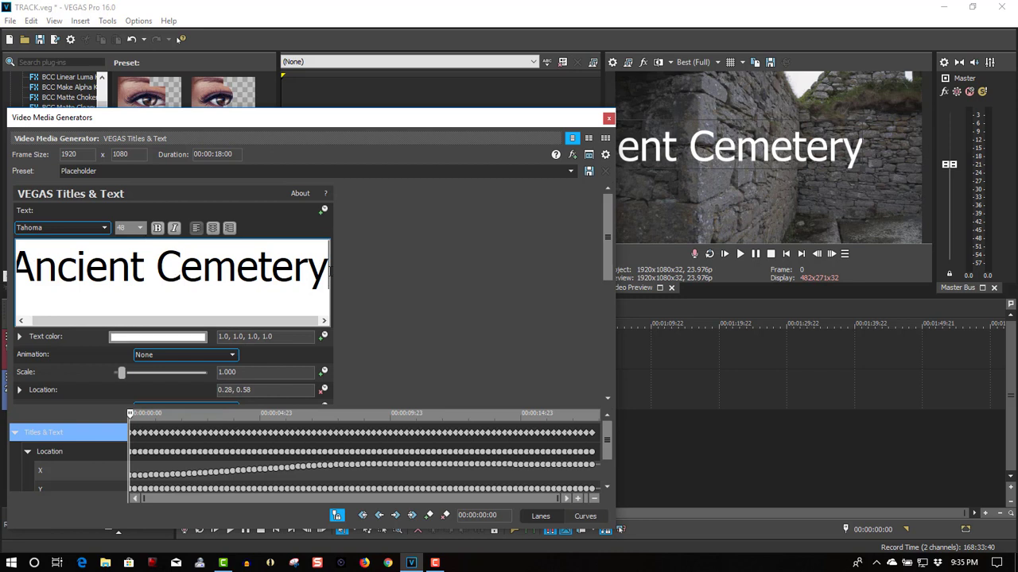
# Step: Set the Ancient Cemetery text to font size 24
pyautogui.moveTo(329, 271); pyautogui.dragTo(57, 268)
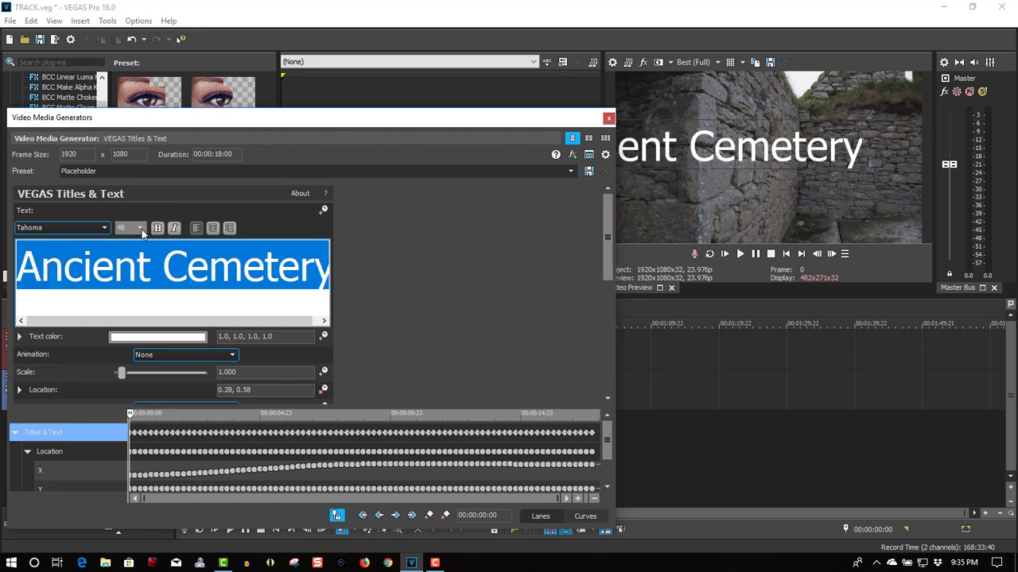
pyautogui.click(141, 228)
pyautogui.click(127, 311)
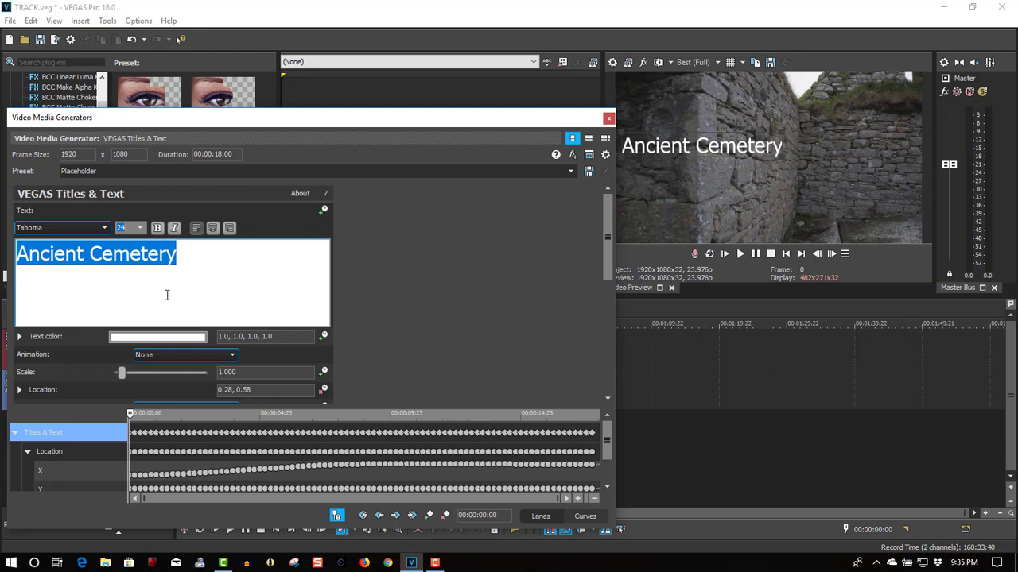
# Step: Use Pan/Crop to shift the title onto the stone wall, centre X 411.0, Y 661.5
pyautogui.click(608, 120)
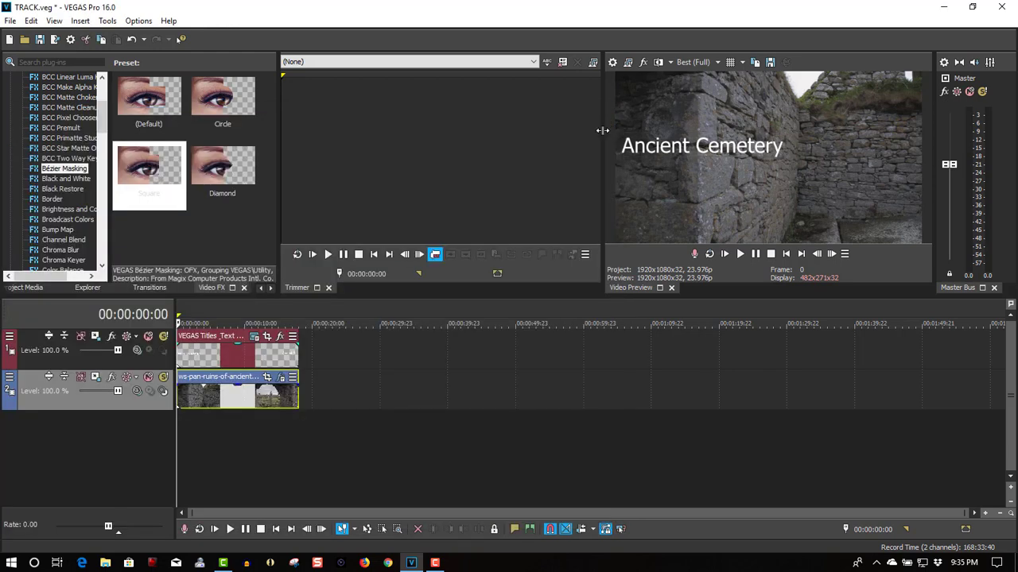
pyautogui.click(267, 339)
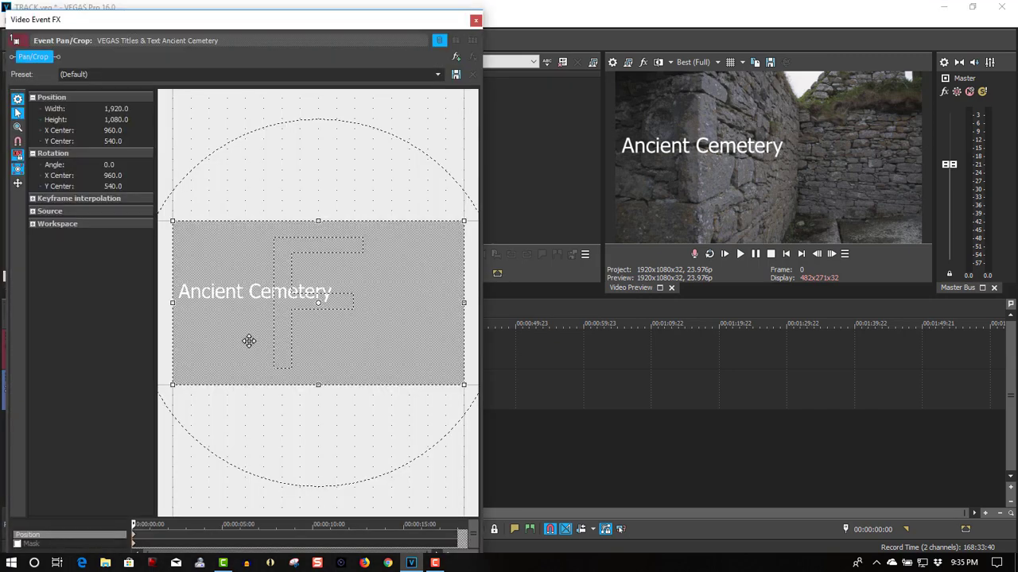
pyautogui.moveTo(315, 339); pyautogui.dragTo(238, 357)
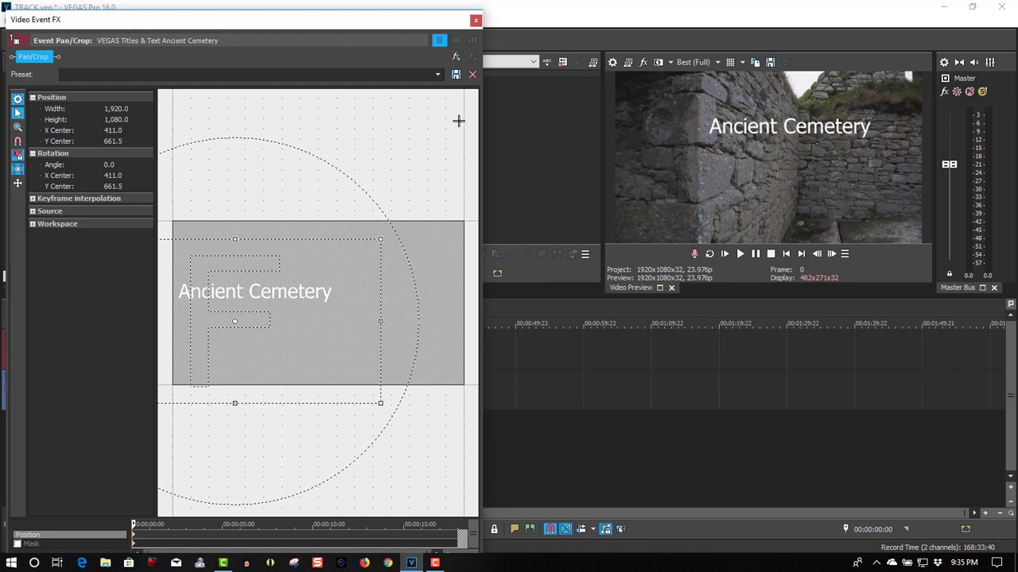
pyautogui.click(476, 19)
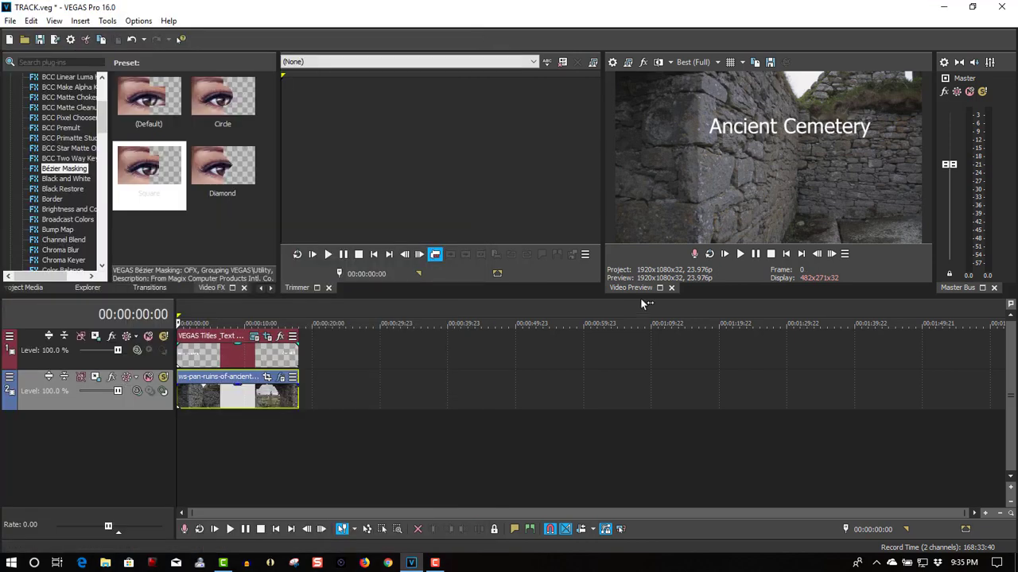
pyautogui.click(741, 256)
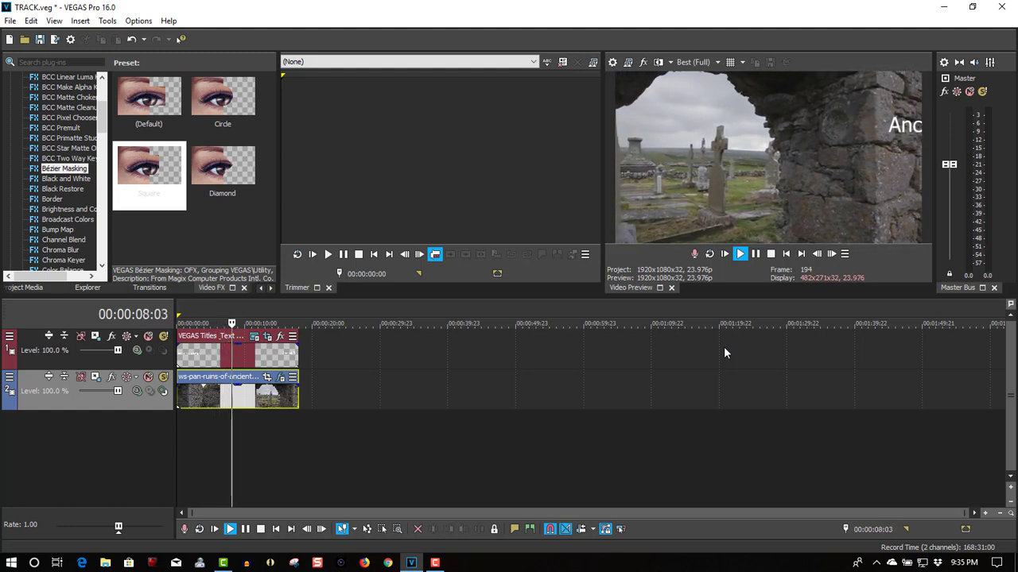
pyautogui.click(756, 255)
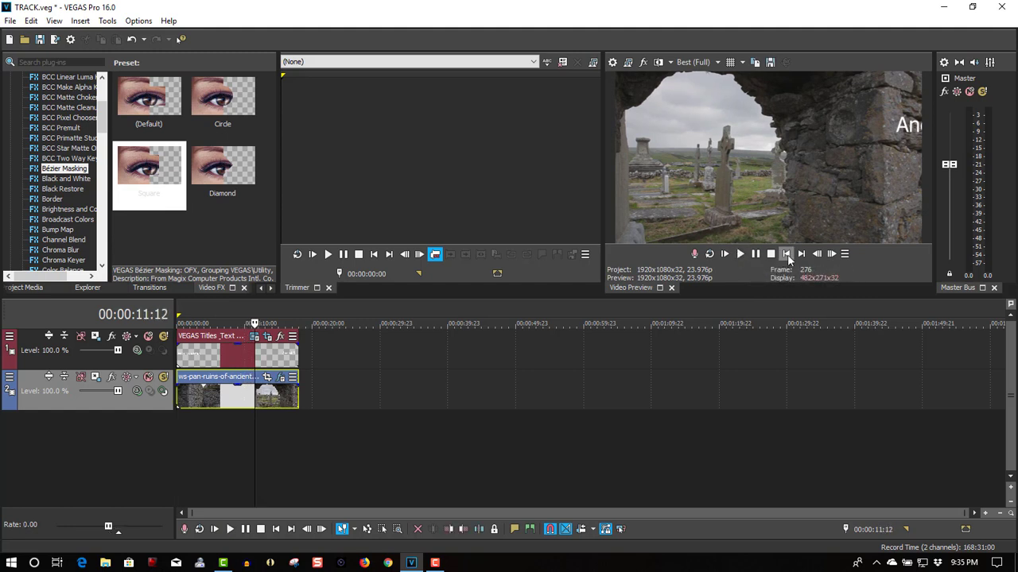
pyautogui.click(786, 254)
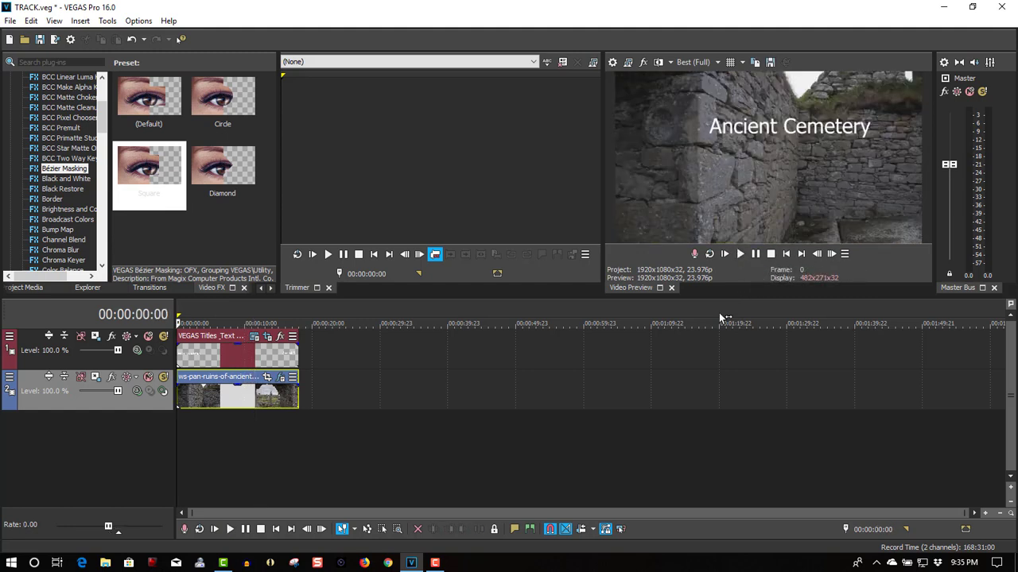